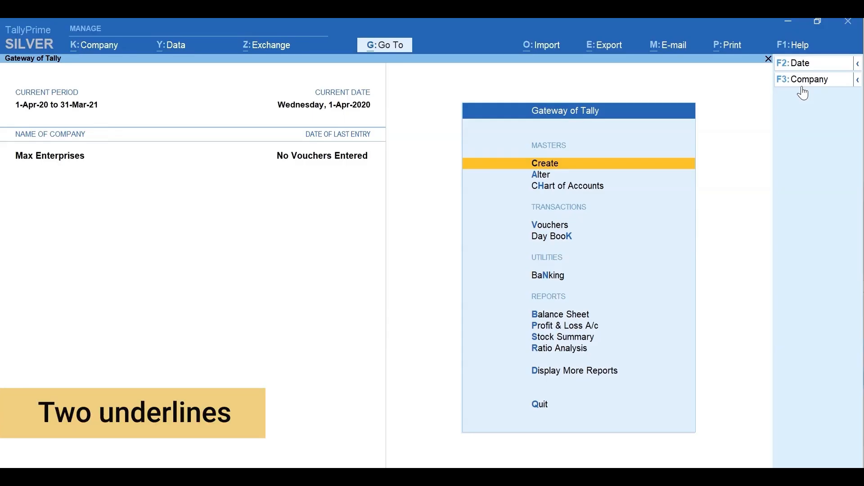
# Reveal the alternate-action shortcuts on the Gateway of Tally for Max Enterprises
pyautogui.press('ctrl')
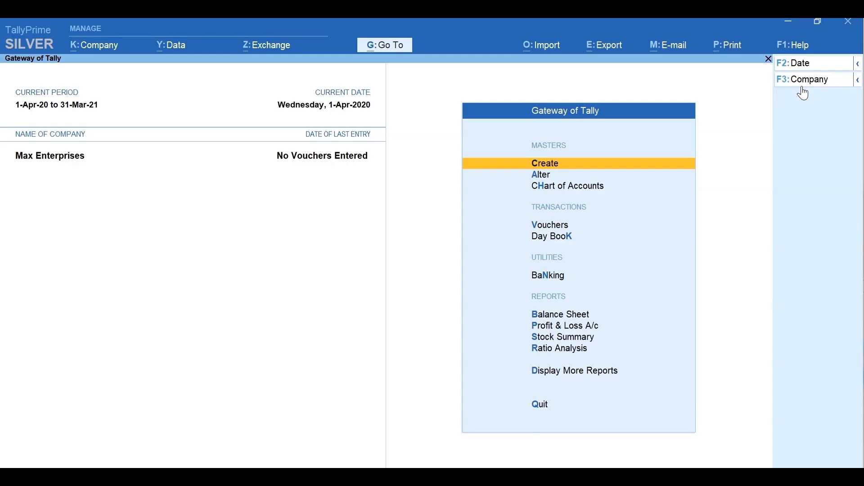
# Enter voucher entry, switch to a Sales voucher, and begin a new party ledger with Alt+C
pyautogui.press('v')
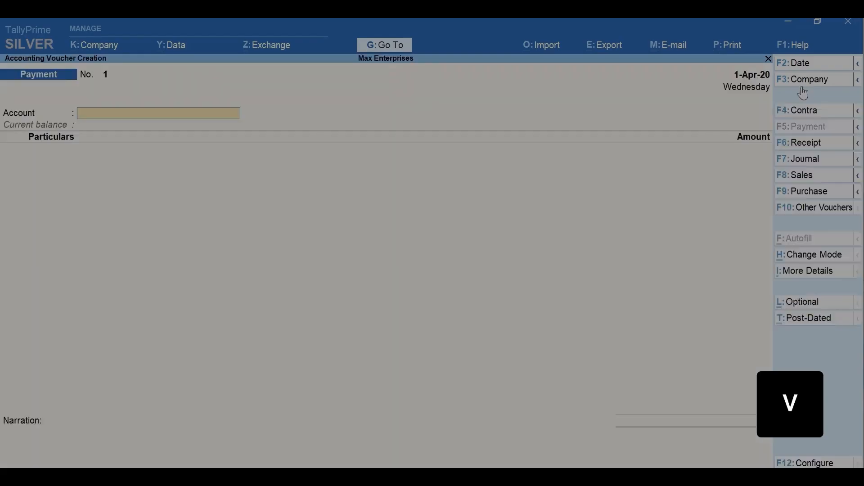
pyautogui.press('F8')
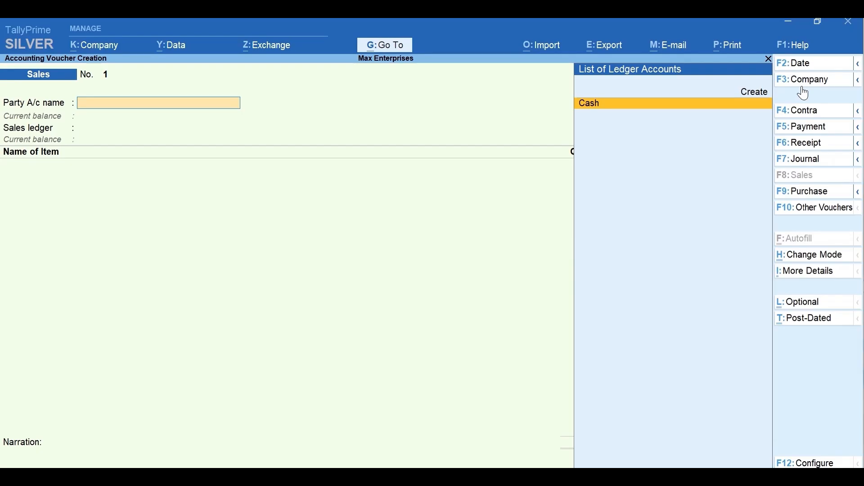
pyautogui.hotkey('alt', 'c')
pyautogui.hotkey('alt', 'c')
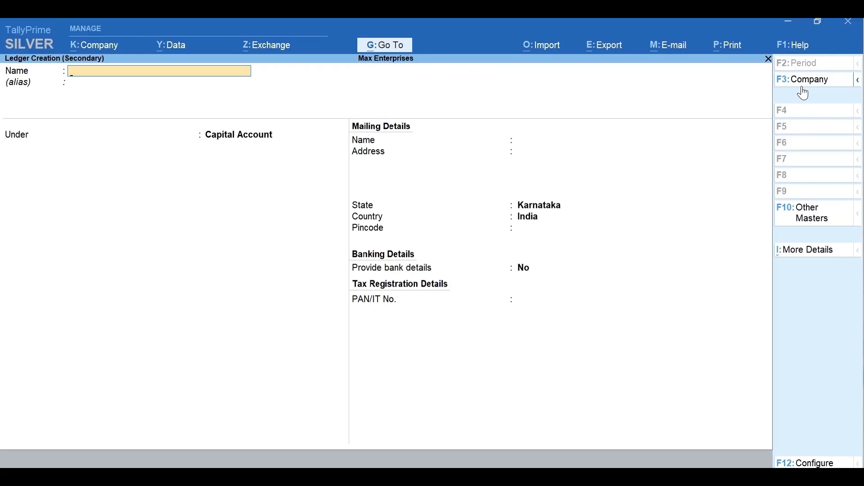
# Create ledger Ace Electronics under Sundry Debtors, filling in its mailing address and pincode
pyautogui.write('Ace')
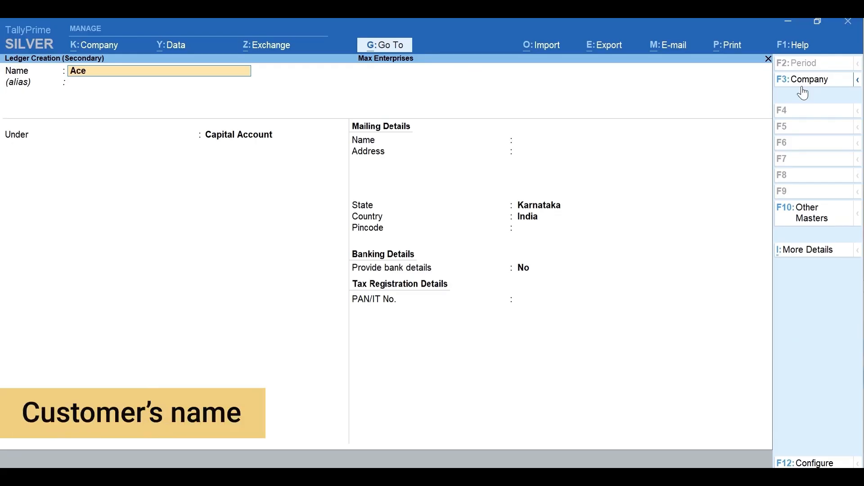
pyautogui.write(' Electronics')
pyautogui.press('Return')
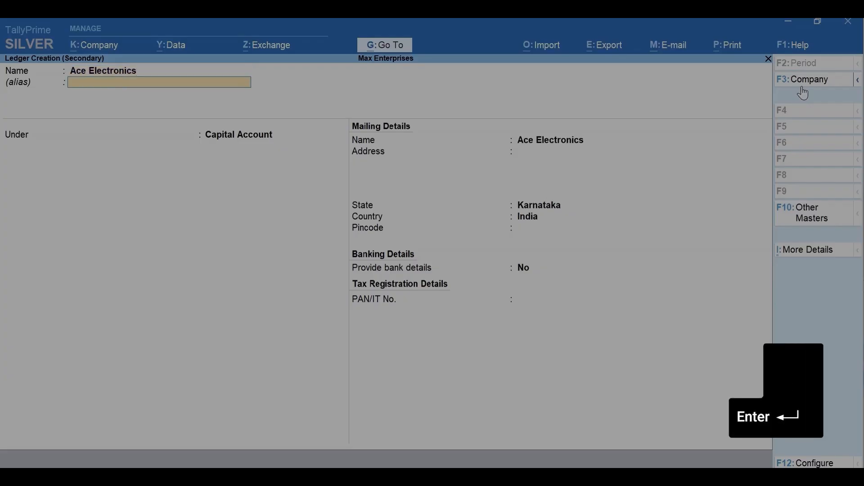
pyautogui.press('Return')
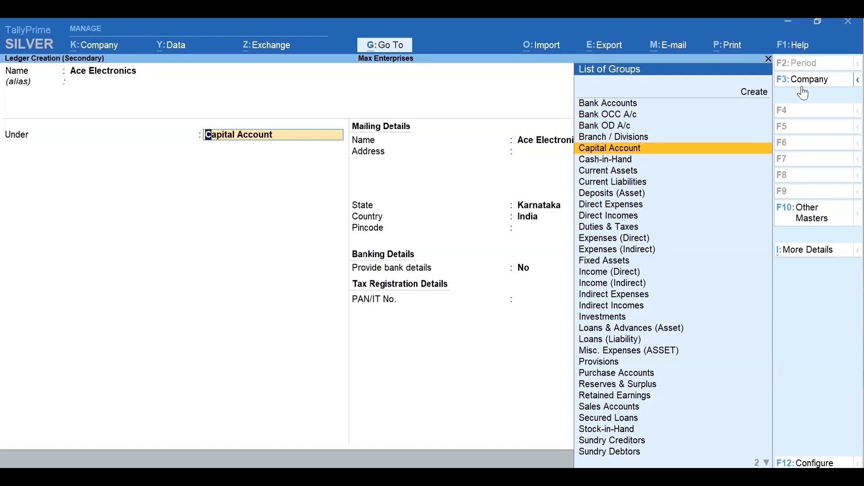
pyautogui.write('D')
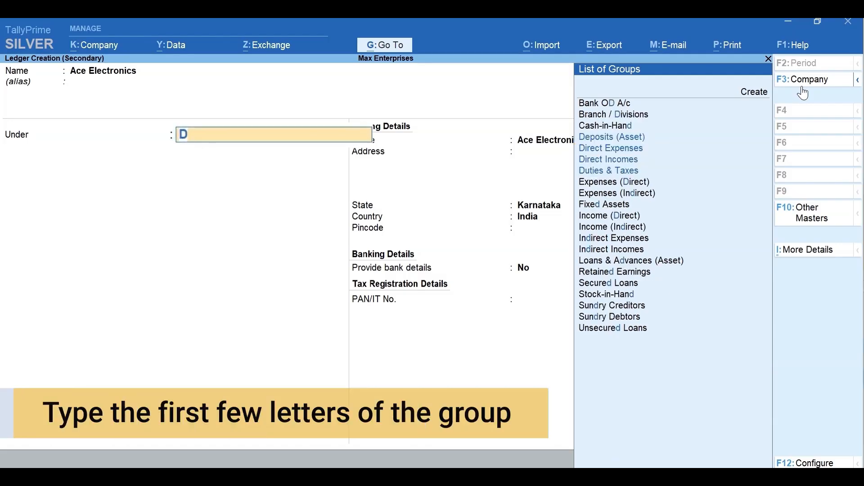
pyautogui.write('eb')
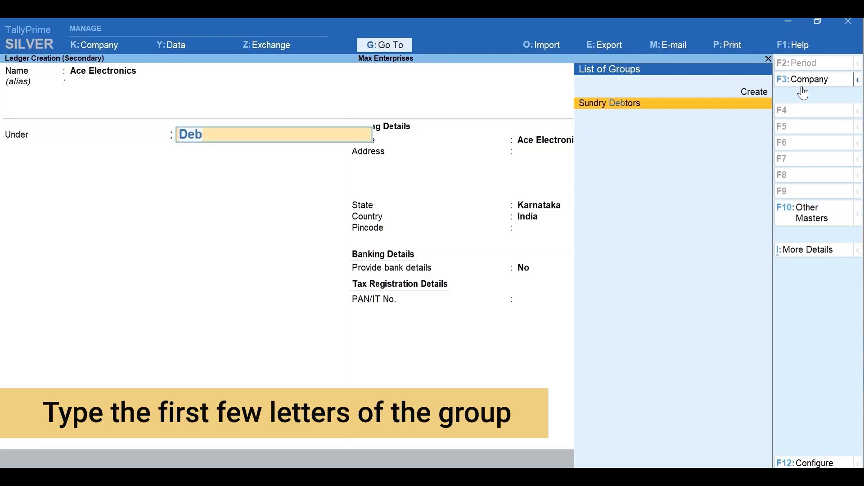
pyautogui.press('Return')
pyautogui.press('Return')
pyautogui.press('Return')
pyautogui.press('Return')
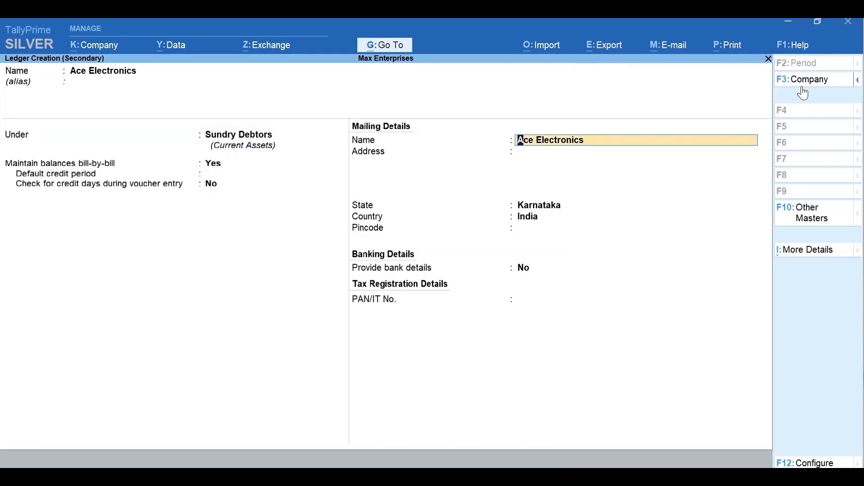
pyautogui.press('Return')
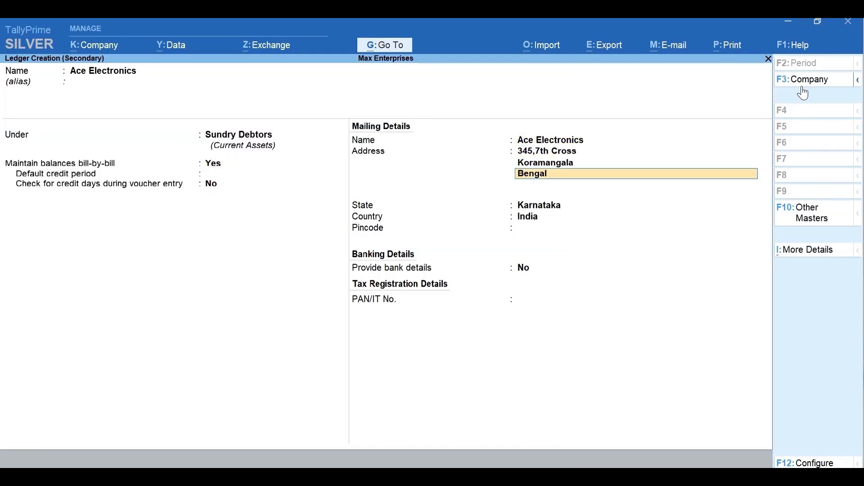
pyautogui.press('Return')
pyautogui.press('Return')
pyautogui.press('Return')
pyautogui.press('Return')
pyautogui.write('560034')
pyautogui.press('Return')
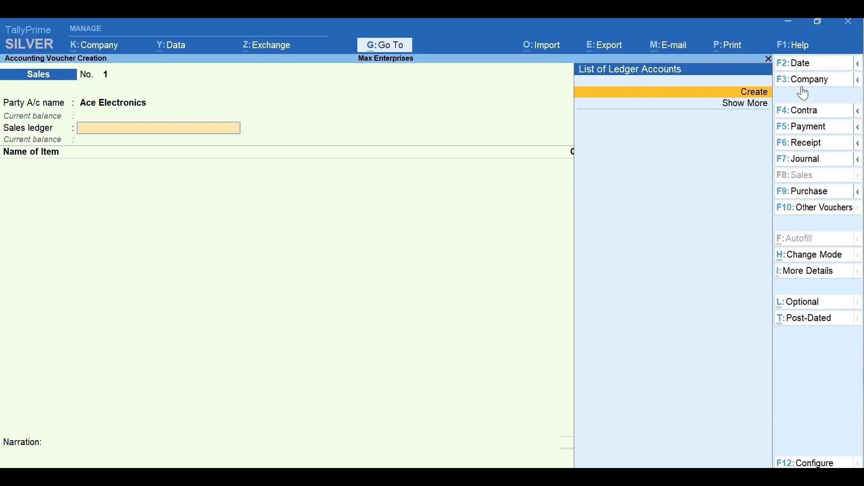
# Quit the Sales voucher and return to the Gateway of Tally
pyautogui.press('Escape')
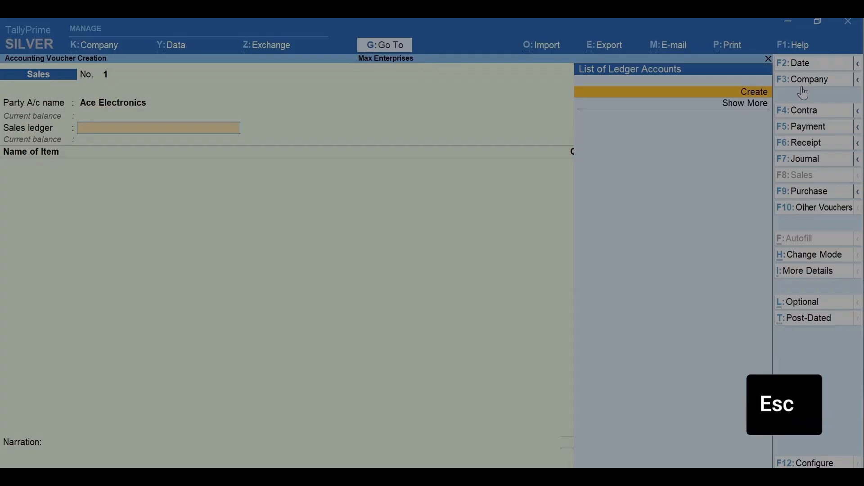
pyautogui.press('Escape')
pyautogui.press('Return')
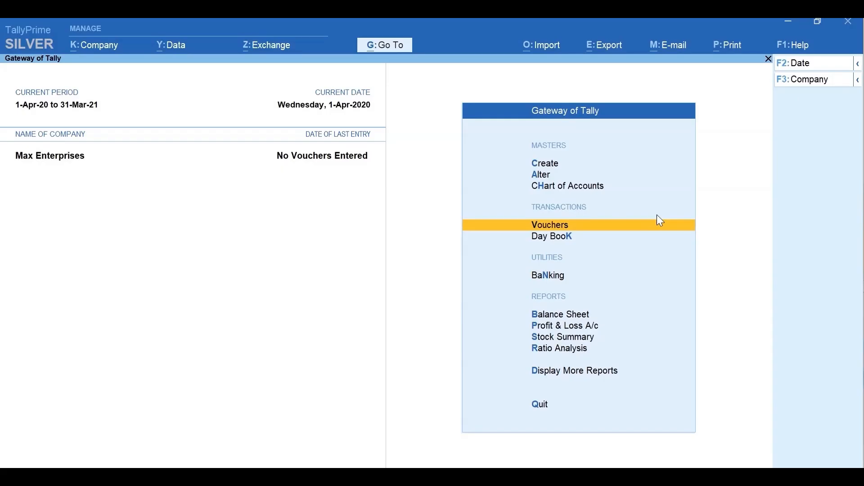
# Create and save the A-One Electronics ledger under Sundry Creditors
pyautogui.press('c')
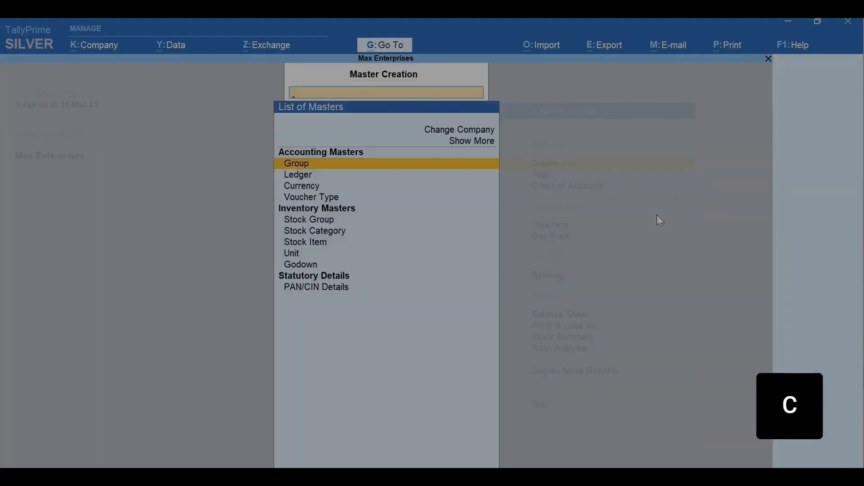
pyautogui.write('L')
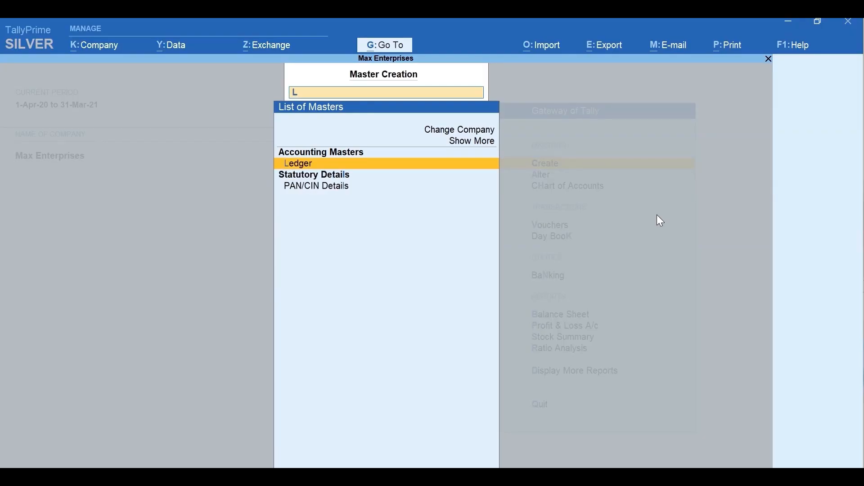
pyautogui.press('Return')
pyautogui.write('A')
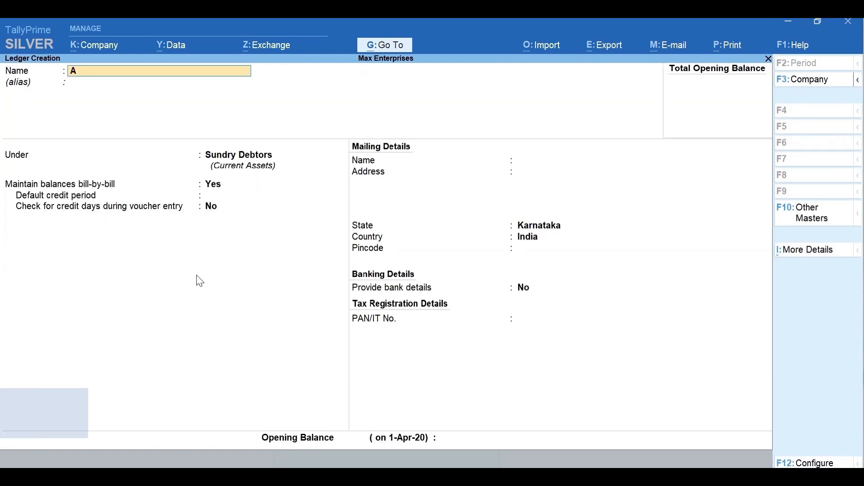
pyautogui.write('-One Elect')
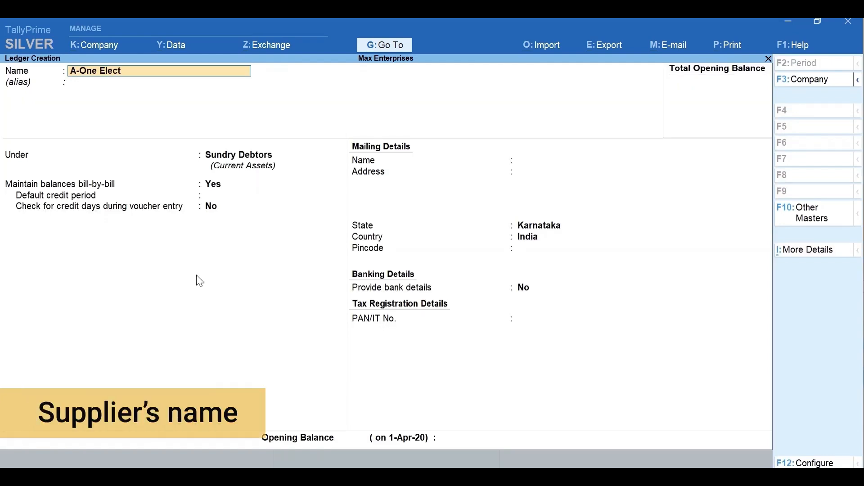
pyautogui.write('ronics')
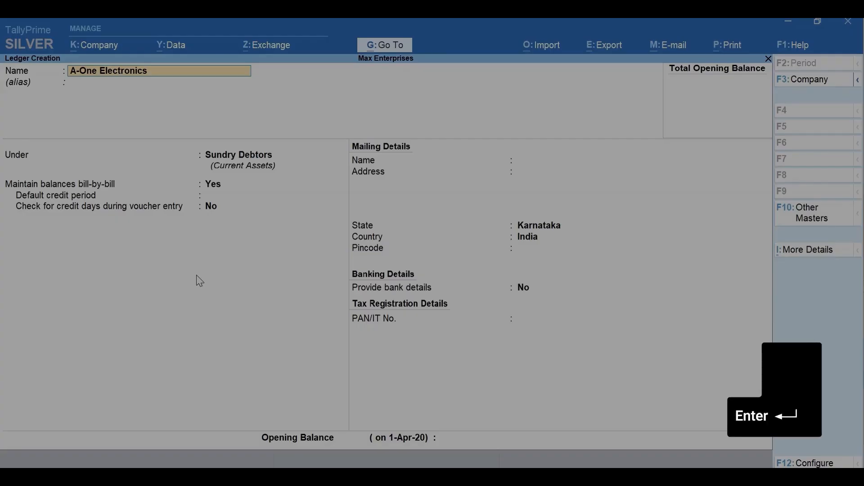
pyautogui.press('Return')
pyautogui.press('Return')
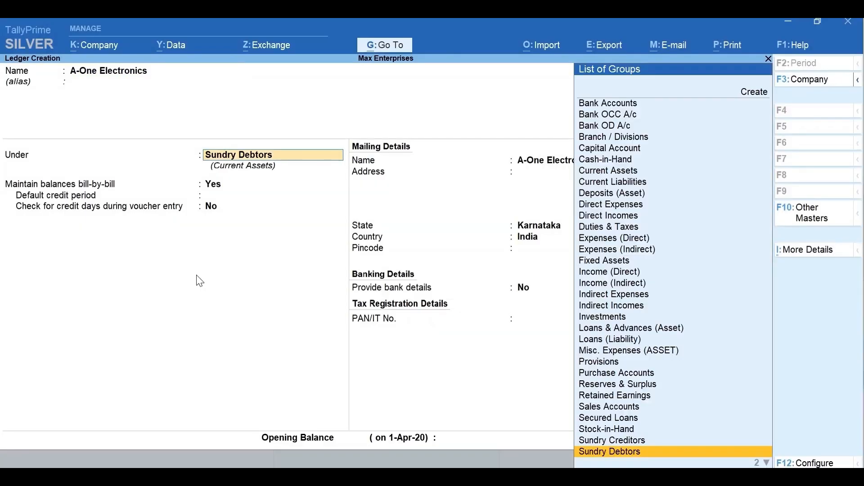
pyautogui.write('Cre')
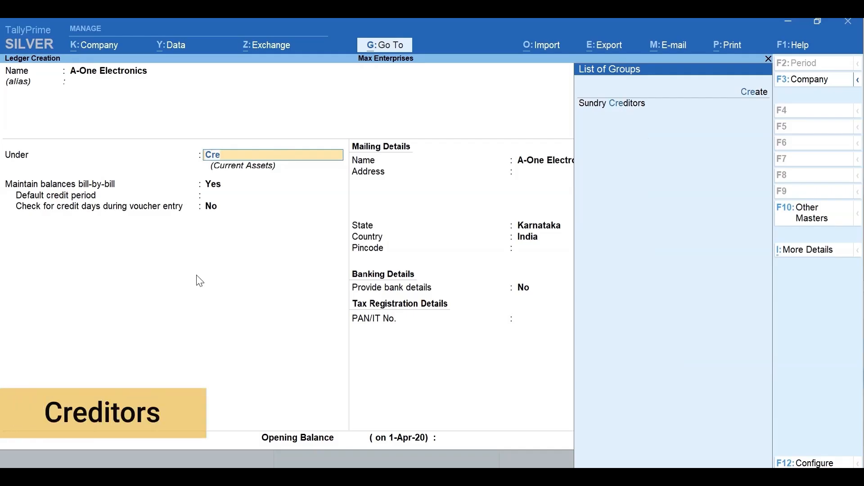
pyautogui.press('Return')
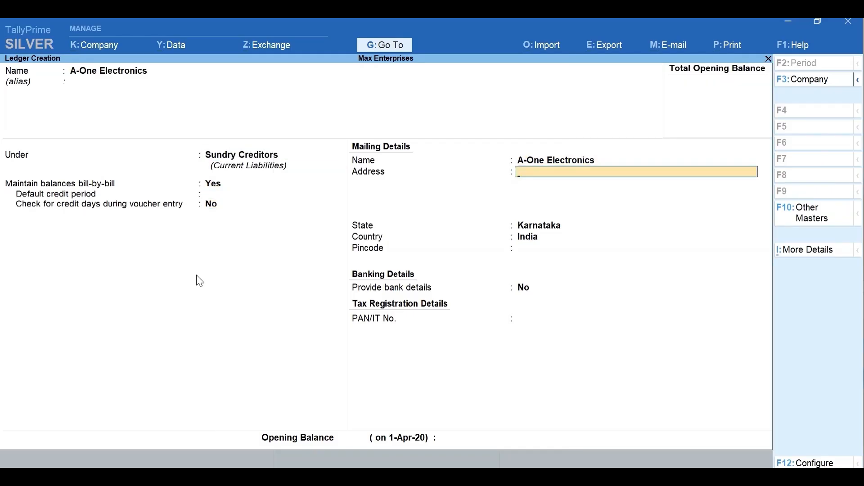
pyautogui.press('Return')
pyautogui.press('Return')
pyautogui.press('Return')
pyautogui.press('Return')
pyautogui.press('Return')
pyautogui.press('Return')
pyautogui.press('Return')
pyautogui.press('y')
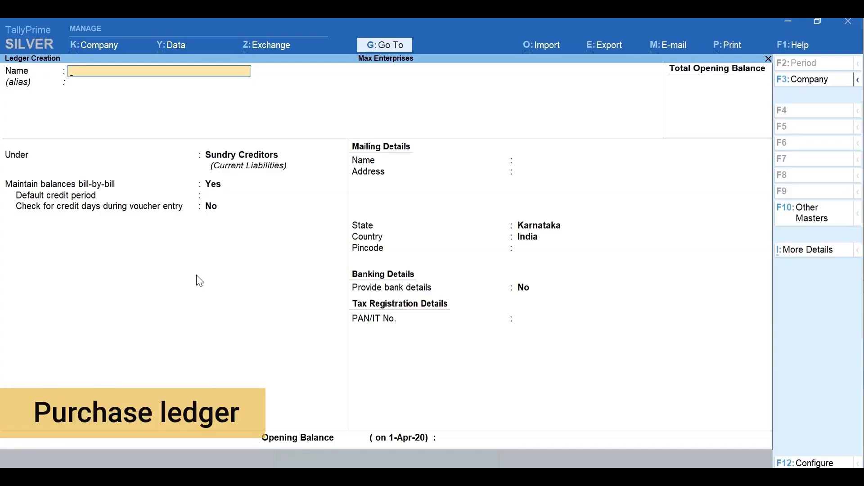
# Save a Purchases ledger under Purchase Accounts
pyautogui.write('Purchas')
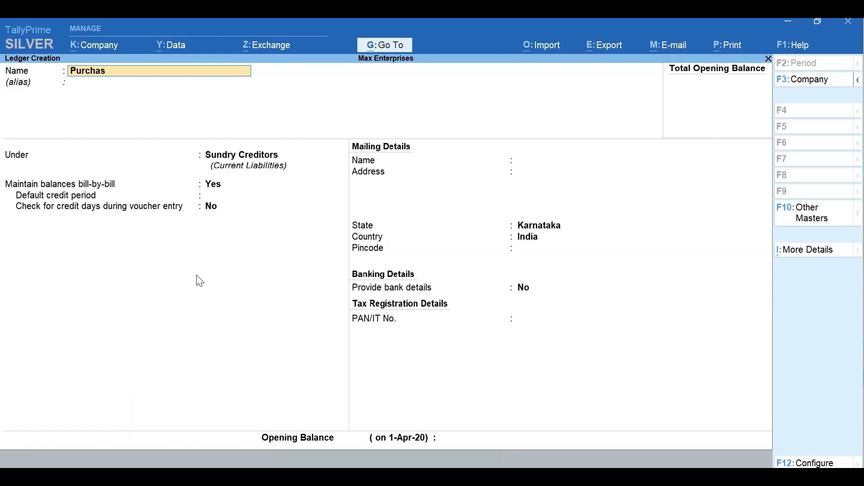
pyautogui.write('es')
pyautogui.press('Return')
pyautogui.write('Pur')
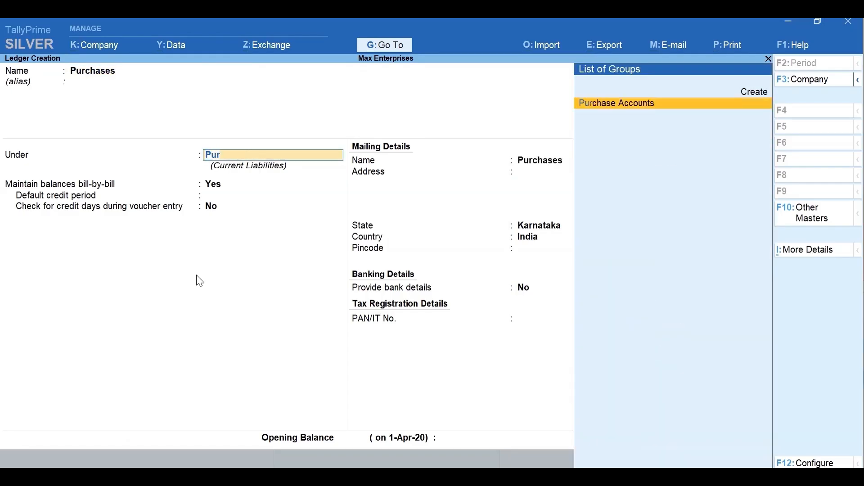
pyautogui.press('Return')
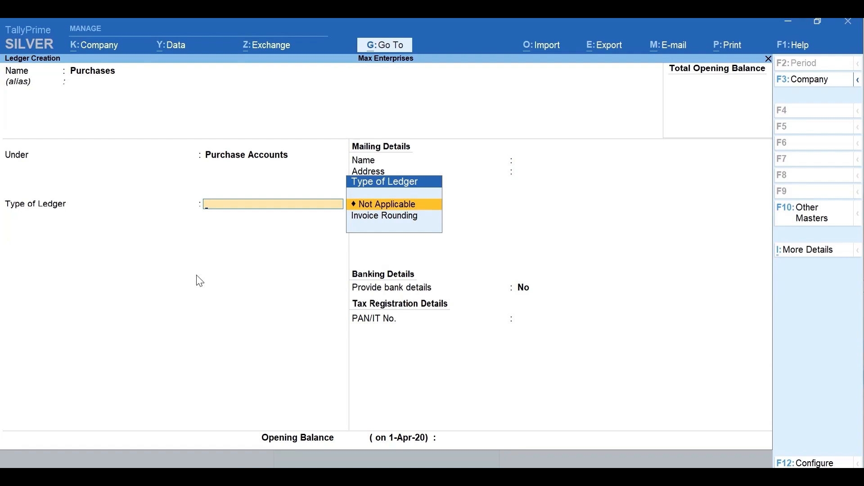
pyautogui.hotkey('ctrl', 'a')
pyautogui.press('Escape')
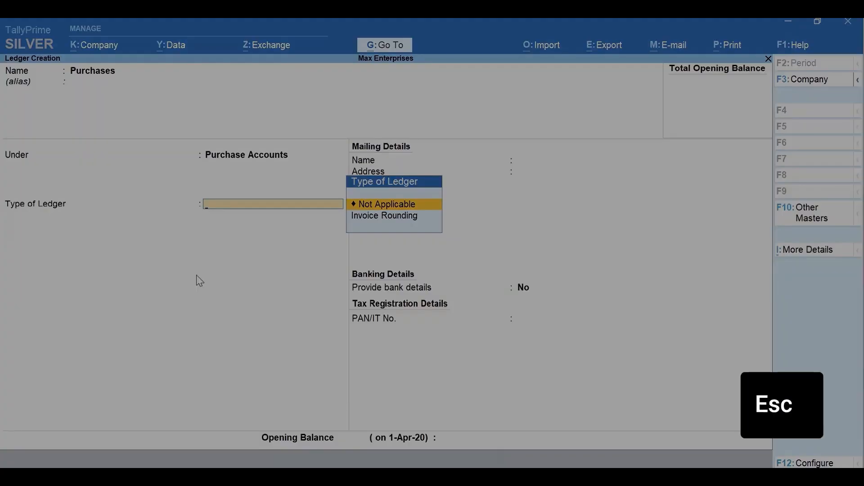
pyautogui.hotkey('ctrl', 'a')
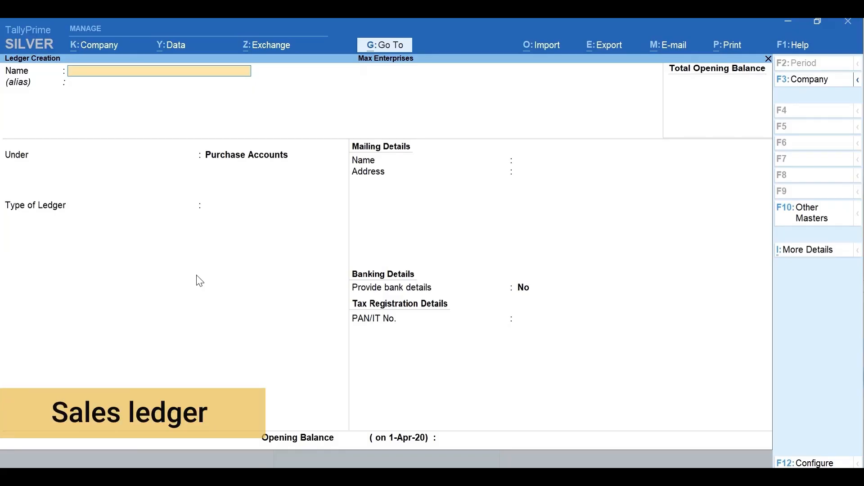
# Save a Sales ledger under Sales Accounts
pyautogui.write('Sales')
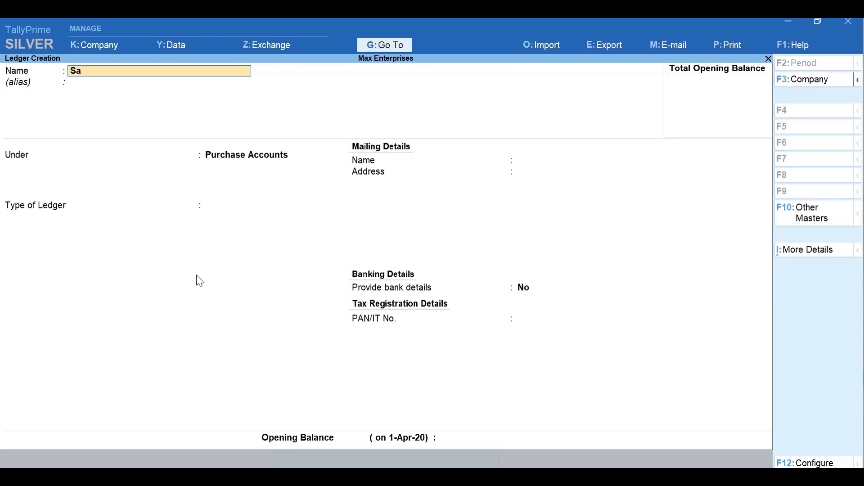
pyautogui.press('Return')
pyautogui.press('Return')
pyautogui.write('Sa')
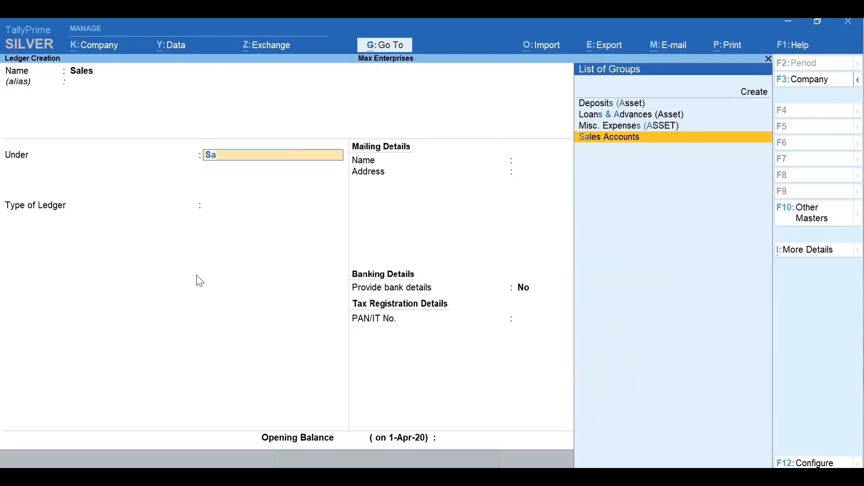
pyautogui.press('Return')
pyautogui.press('ctrl')
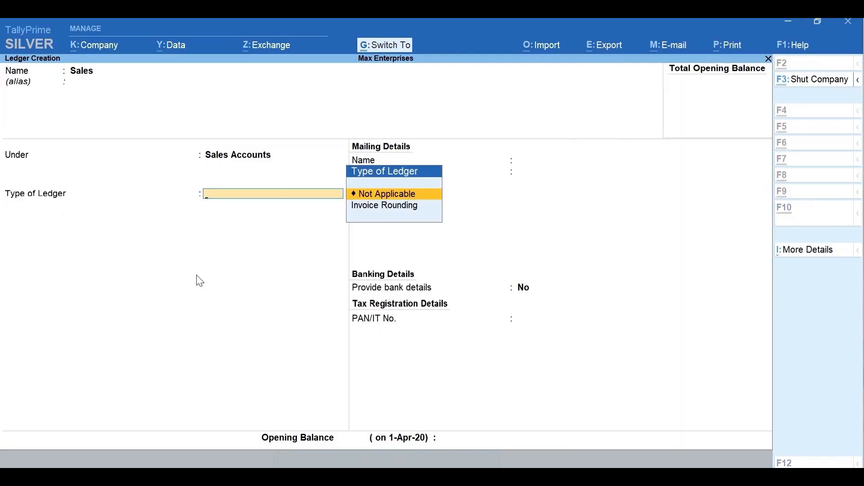
pyautogui.hotkey('ctrl', 'a')
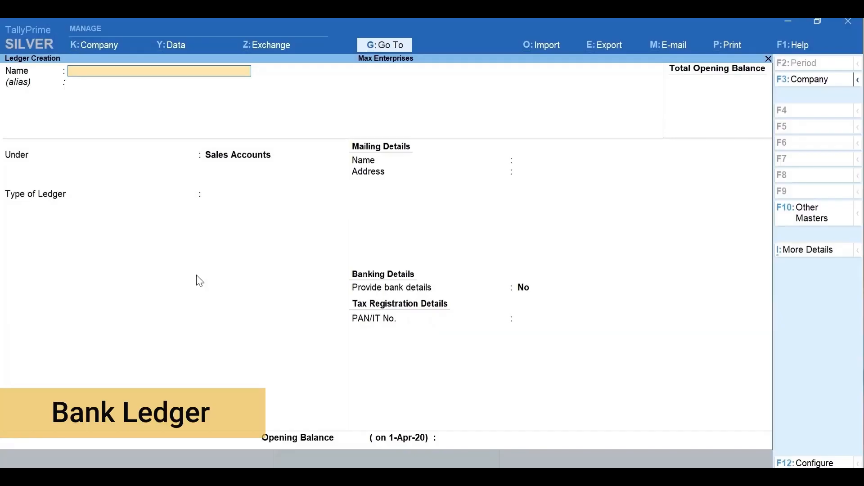
# Name the new ledger ICICI Bank and place it under Bank Accounts
pyautogui.write('ICICI')
pyautogui.write('Bank')
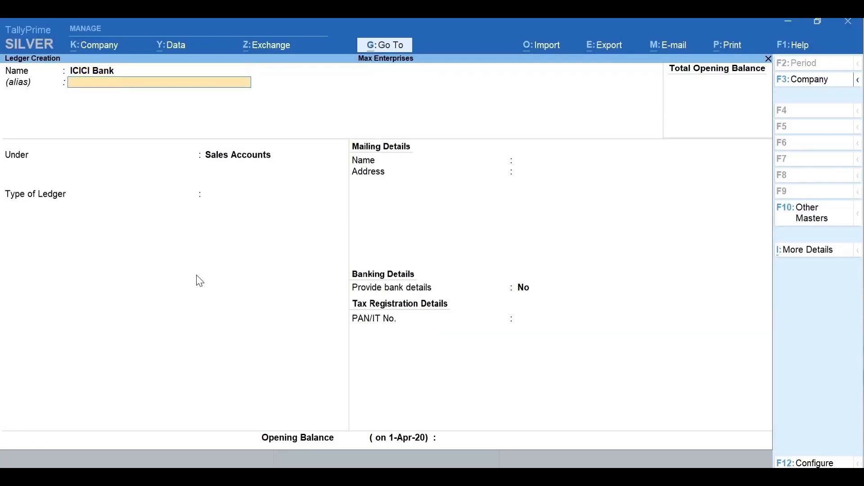
pyautogui.press('Return')
pyautogui.write('Bank')
pyautogui.press('Return')
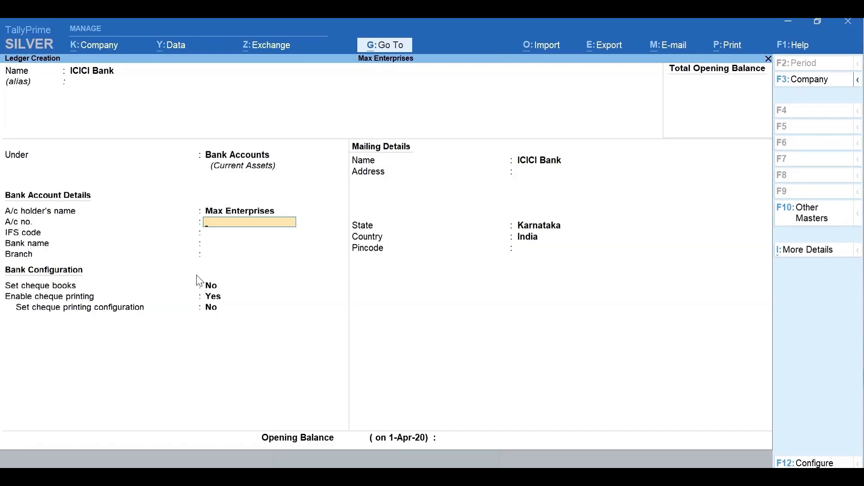
# Enter the account number, IFS code ICIC0000043, bank ICICI Bank (India), branch HSR Layout, and save
pyautogui.press('Return')
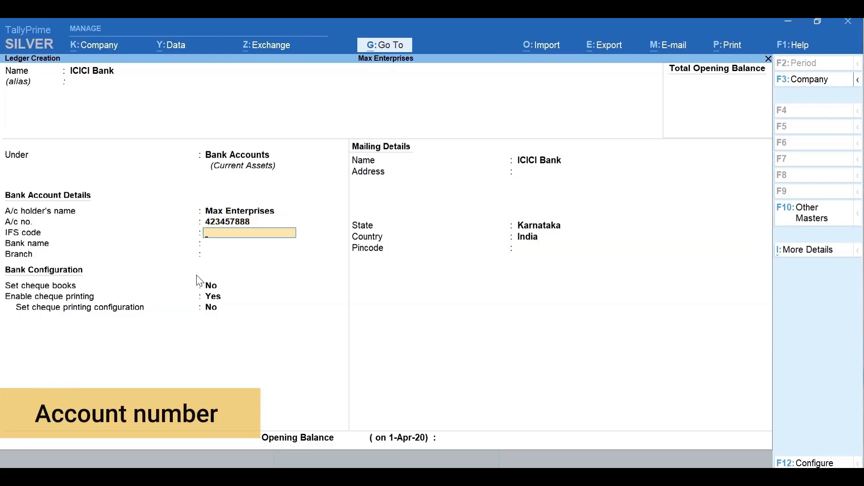
pyautogui.write('ICIC00000')
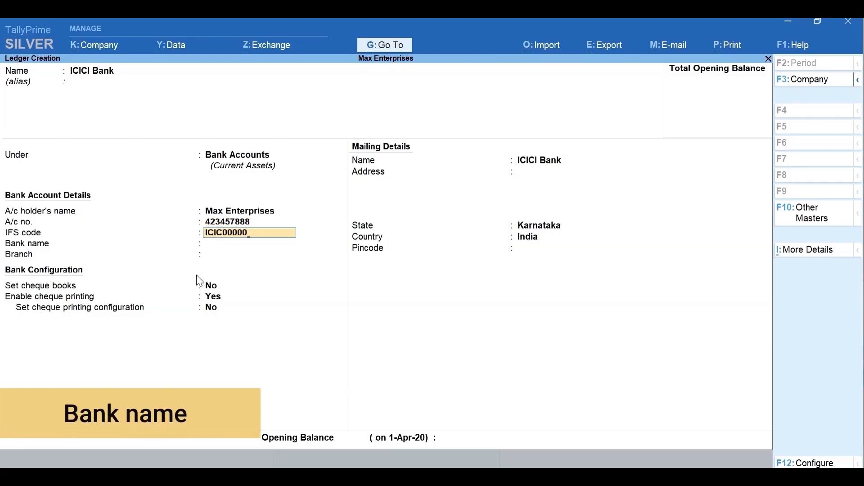
pyautogui.write('43')
pyautogui.press('Return')
pyautogui.write('ici')
pyautogui.press('Return')
pyautogui.write('HSR L')
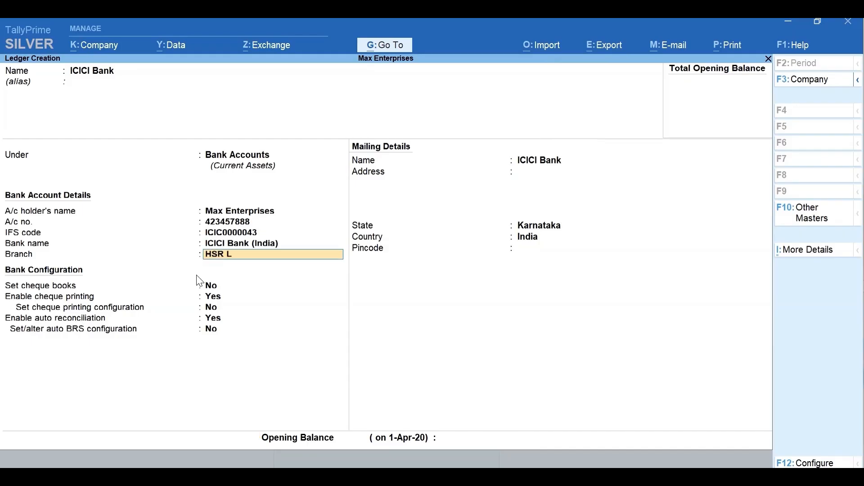
pyautogui.write('ayout')
pyautogui.press('Return')
pyautogui.press('Return')
pyautogui.press('Return')
pyautogui.press('Return')
pyautogui.press('Return')
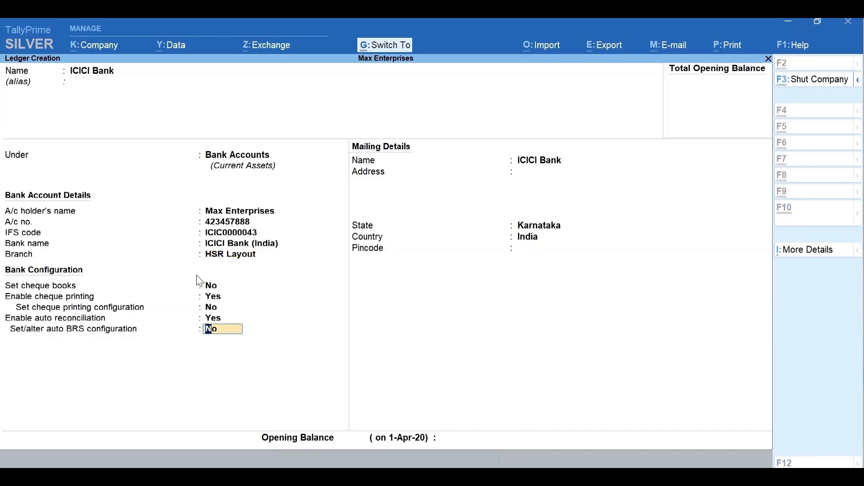
pyautogui.hotkey('ctrl', 'a')
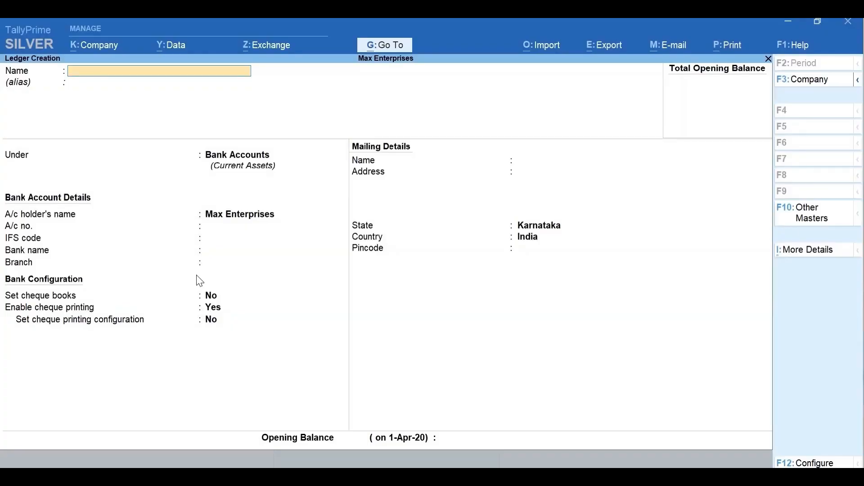
pyautogui.press('Escape')
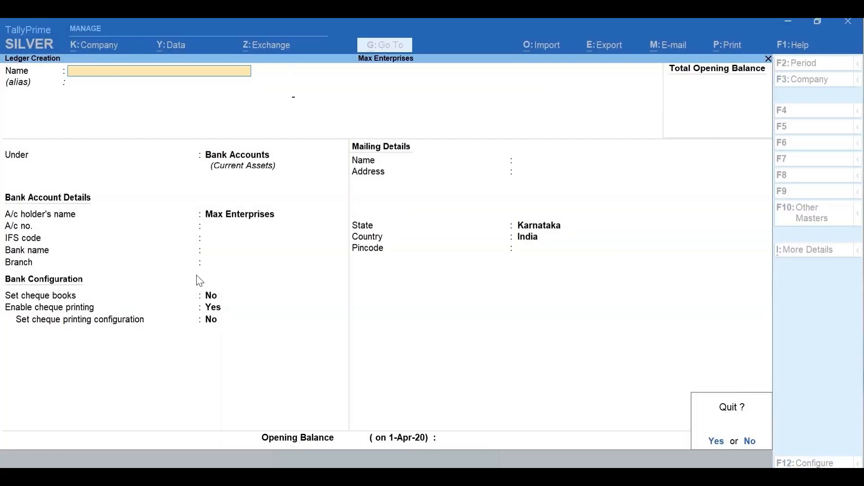
pyautogui.press('Escape')
pyautogui.press('Escape')
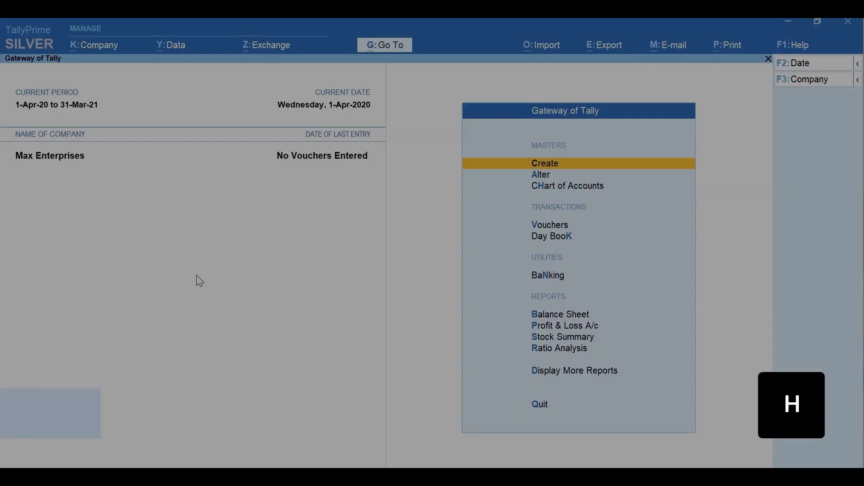
# Bring up the Chart of Accounts ledger list and start Multi Ledger Creation
pyautogui.press('h')
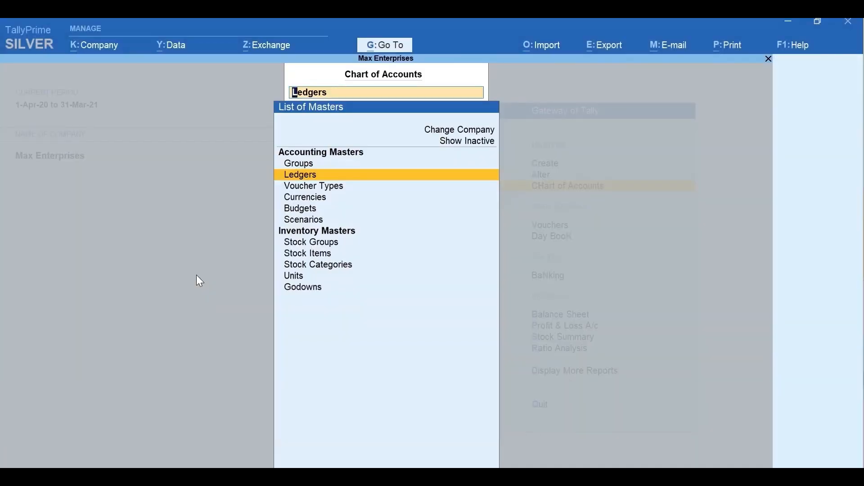
pyautogui.press('Return')
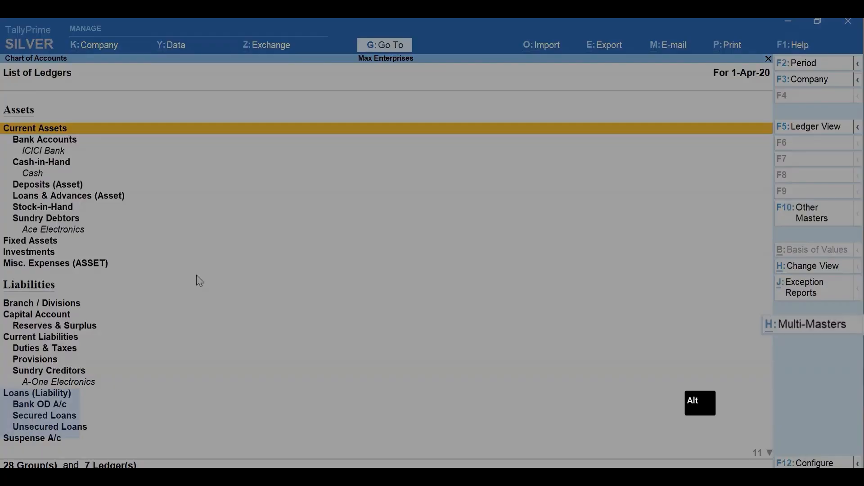
pyautogui.hotkey('alt', 'h')
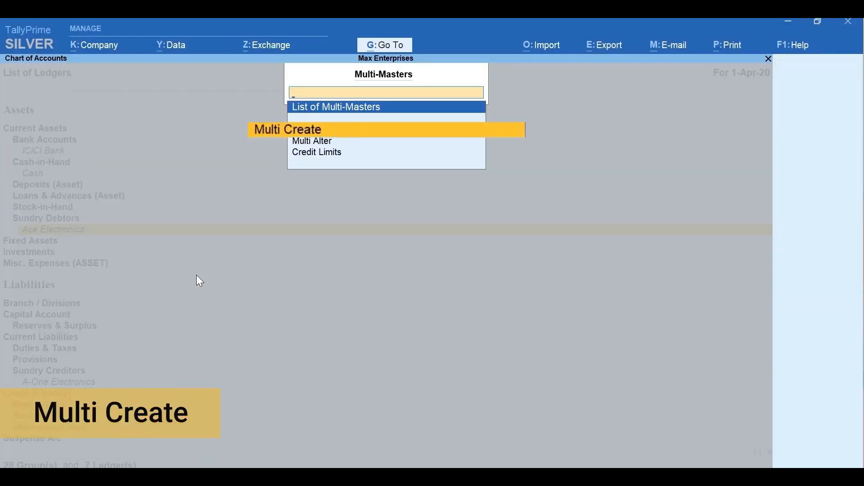
pyautogui.press('Return')
# Add Rent, Conveyance and Office Expenses together as ledgers under Indirect Expenses
pyautogui.write('Indi')
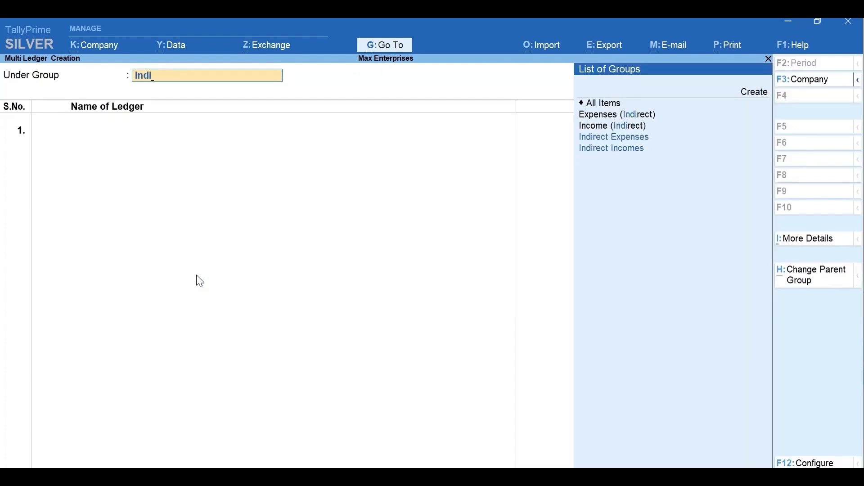
pyautogui.press('Return')
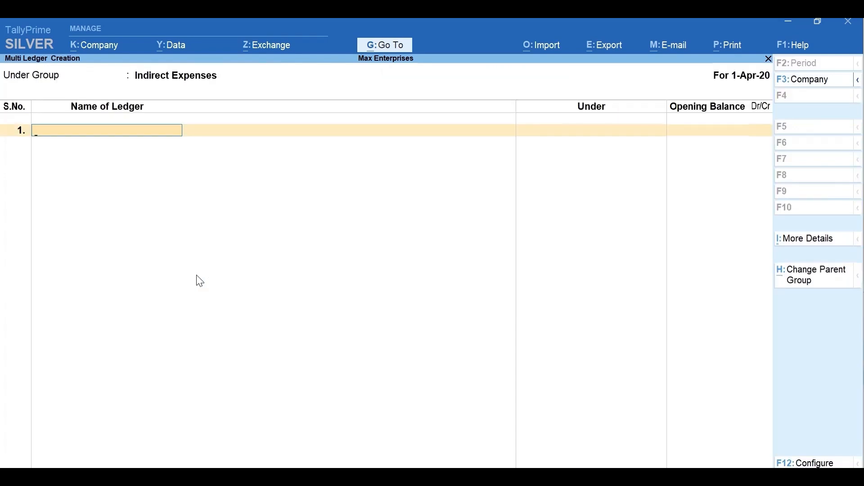
pyautogui.write('Rent')
pyautogui.press('Return')
pyautogui.write('Conveyance')
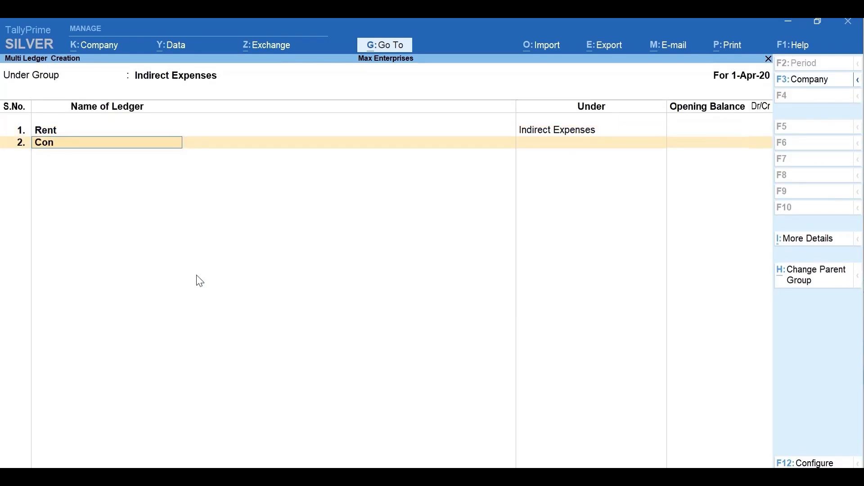
pyautogui.press('Return')
pyautogui.write('Office Expenses')
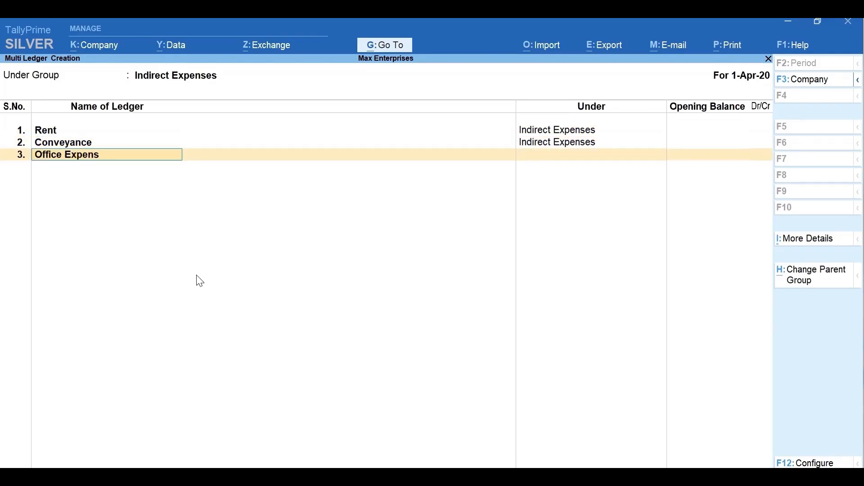
pyautogui.press('Return')
pyautogui.press('Return')
pyautogui.press('Return')
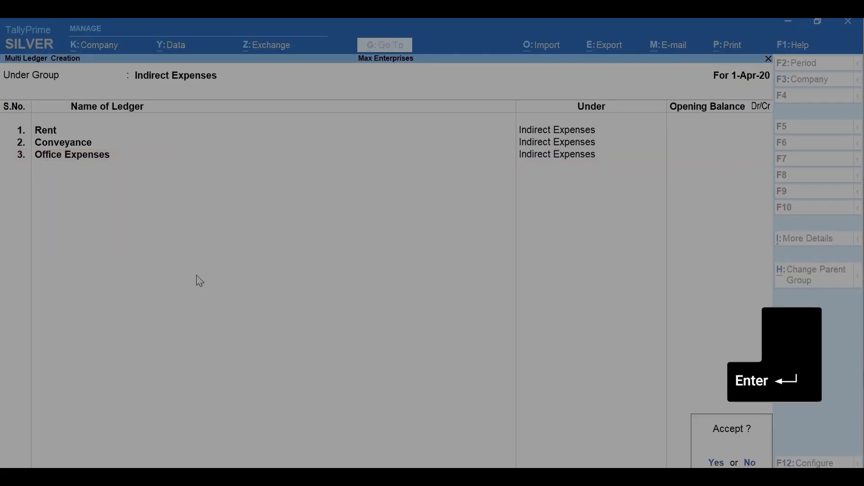
pyautogui.press('Return')
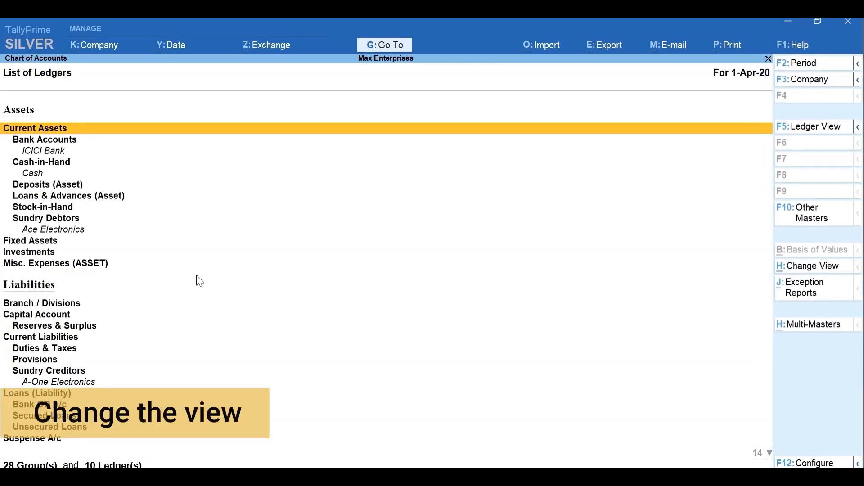
# View the chart of accounts ledger by ledger, check exception reports, then return to Gateway
pyautogui.press('F5')
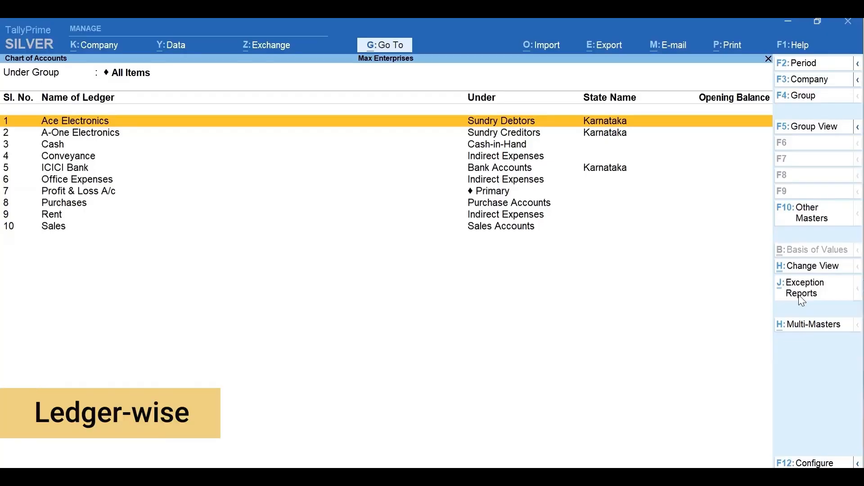
pyautogui.click(804, 298)
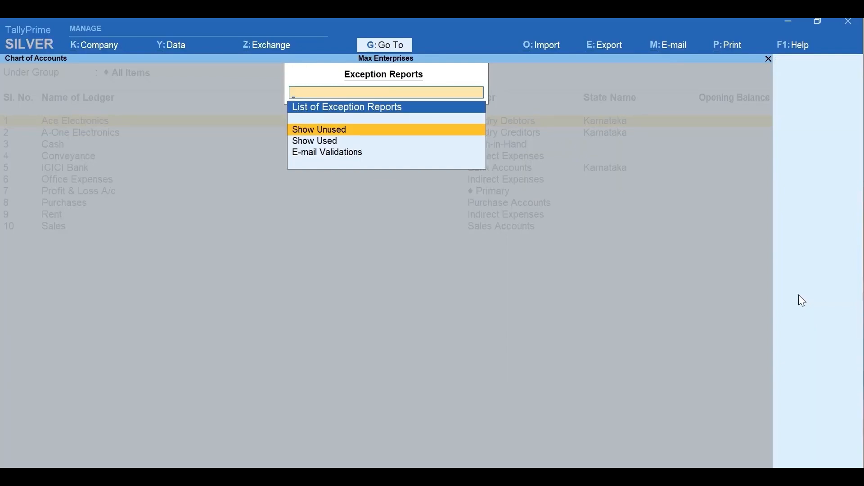
pyautogui.press('Escape')
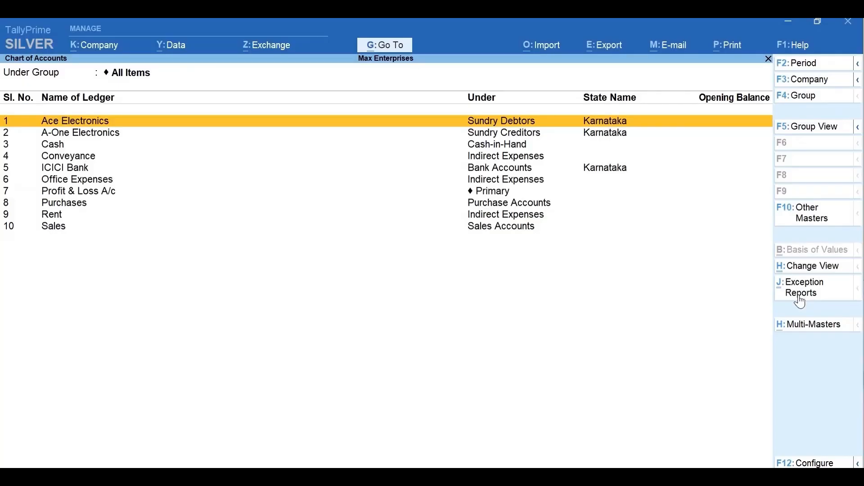
pyautogui.press('Escape')
pyautogui.press('Escape')
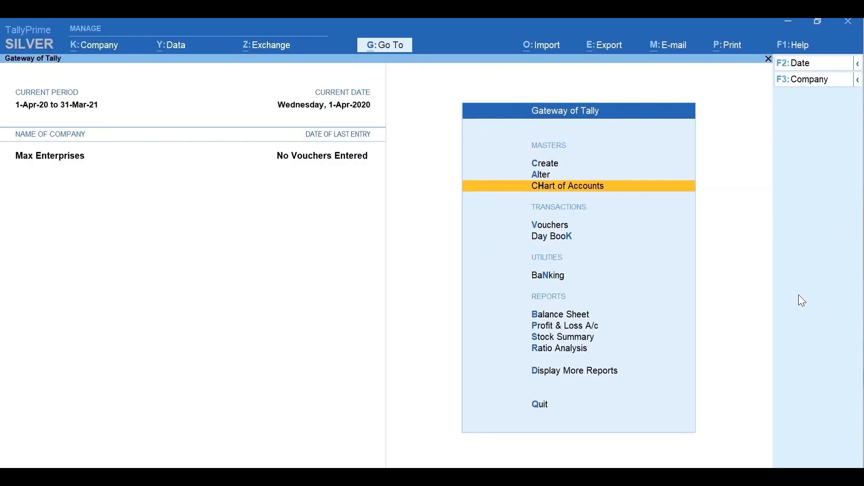
pyautogui.press('a')
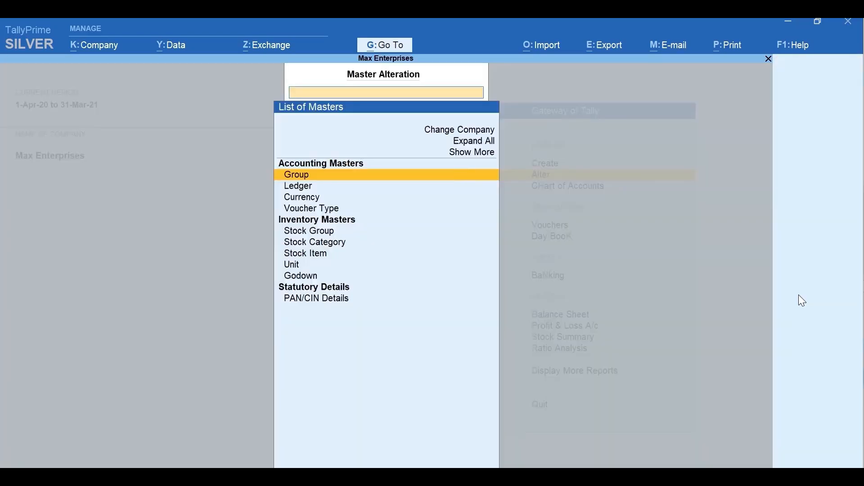
pyautogui.press('Down')
pyautogui.press('Return')
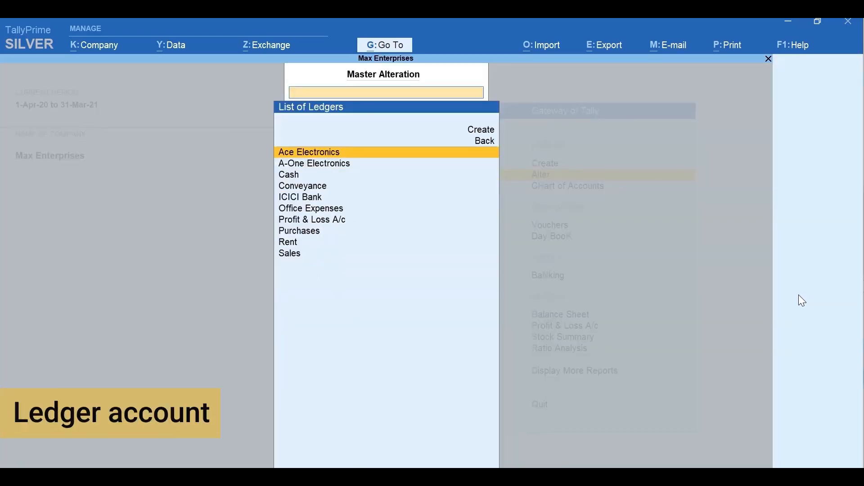
pyautogui.press('Return')
pyautogui.press('Escape')
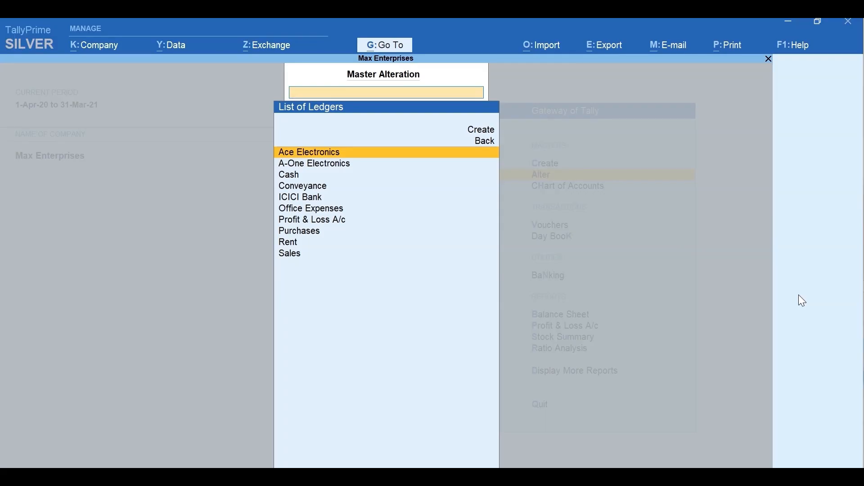
pyautogui.press('Down')
pyautogui.press('Down')
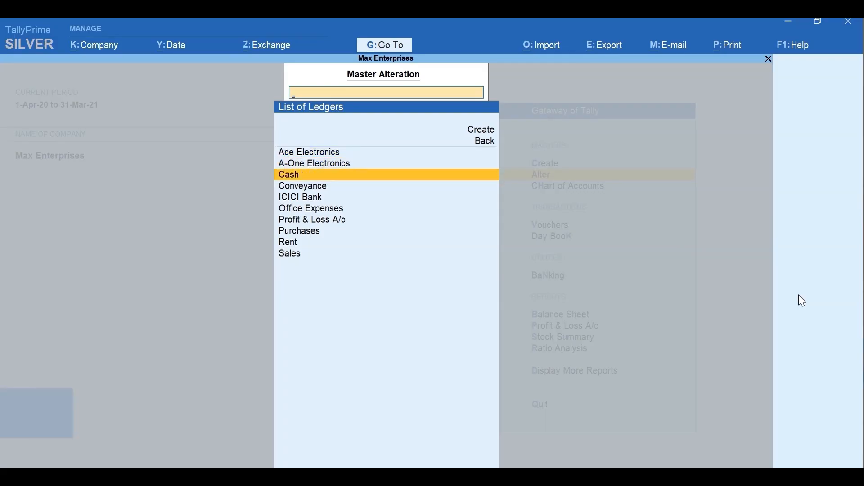
pyautogui.press('Down')
pyautogui.press('Down')
pyautogui.press('Down')
pyautogui.press('Down')
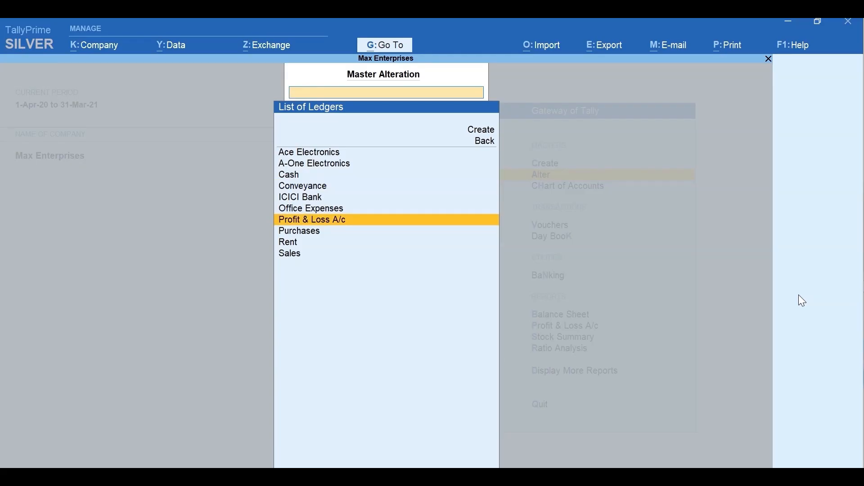
pyautogui.press('Escape')
pyautogui.press('Escape')
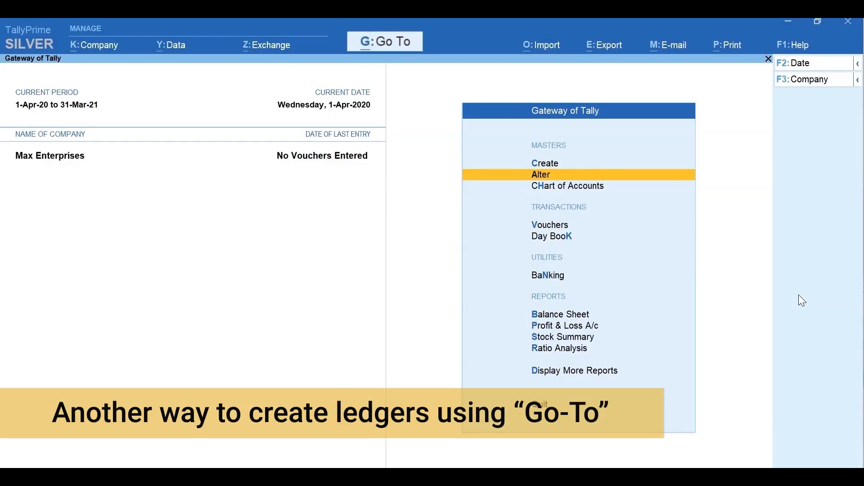
pyautogui.press('b')
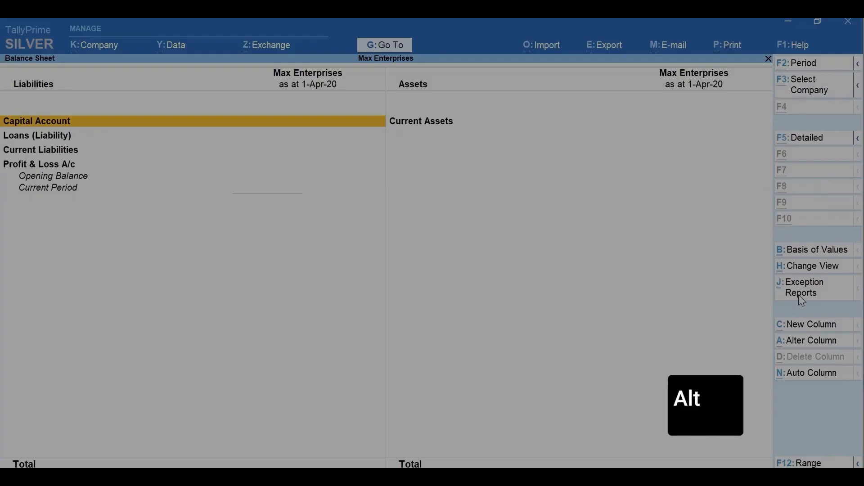
# From the Balance Sheet, use Go To > Create Master > Ledger to get a blank ledger form
pyautogui.hotkey('alt', 'g')
pyautogui.press('Up')
pyautogui.press('Up')
pyautogui.press('Up')
pyautogui.press('Up')
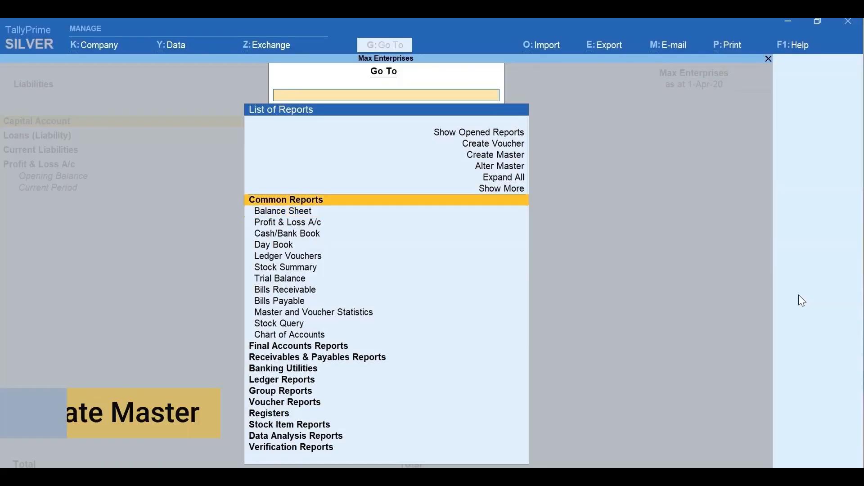
pyautogui.press('Return')
pyautogui.press('Down')
pyautogui.press('Return')
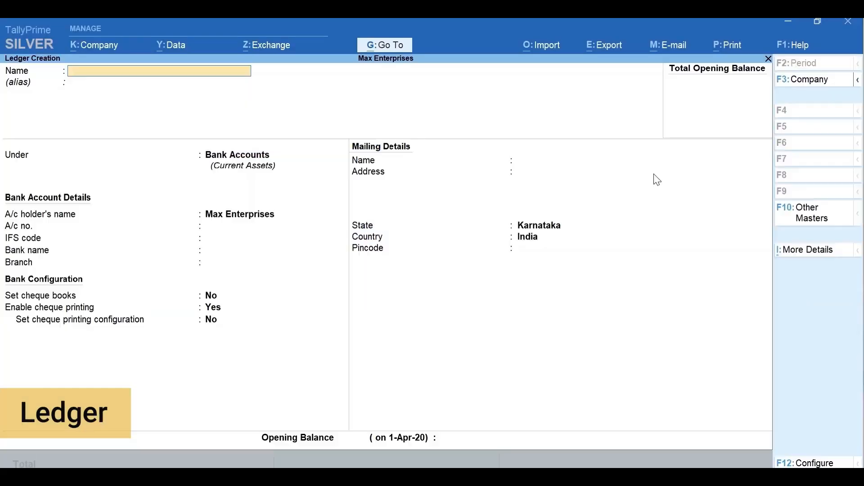
# Enter an Office Furniture ledger under Fixed Assets with a 60,000 opening balance
pyautogui.write('Office Furniture')
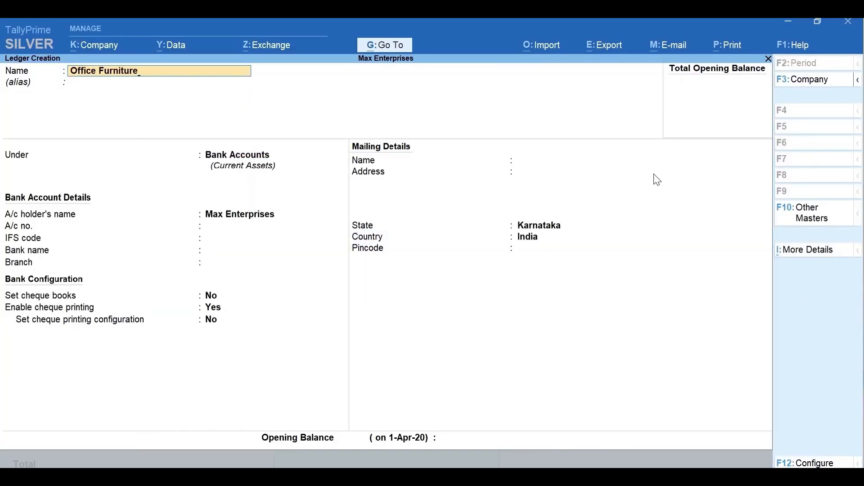
pyautogui.press('Return')
pyautogui.write('Fi')
pyautogui.press('Return')
pyautogui.press('Return')
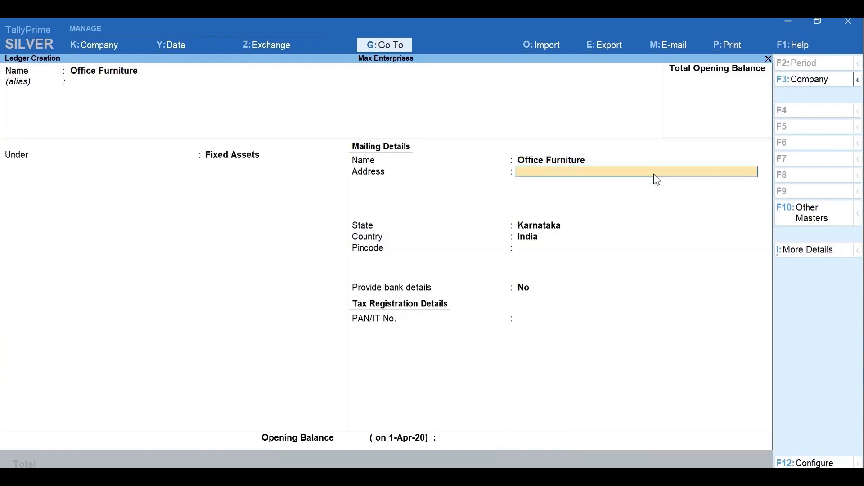
pyautogui.press('Return')
pyautogui.press('Return')
pyautogui.press('Return')
pyautogui.press('Return')
pyautogui.press('Return')
pyautogui.press('Return')
pyautogui.write('60,000')
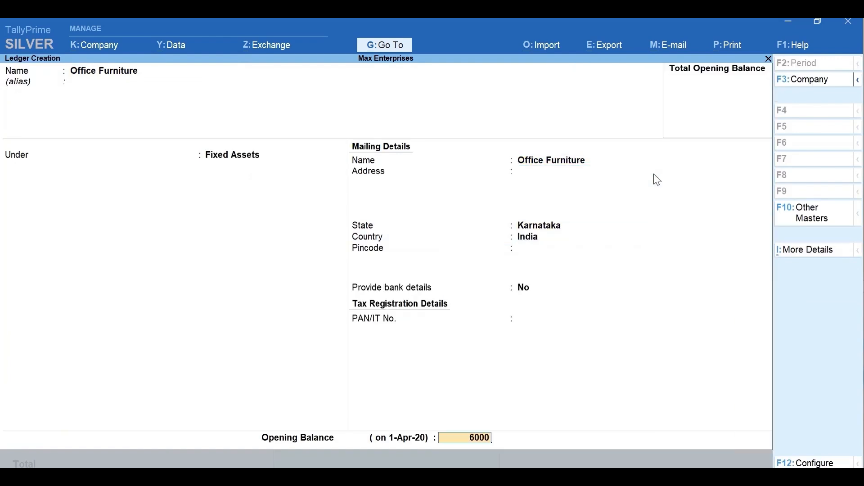
pyautogui.press('Return')
# Save the ledger, confirm it shows 60,000.00 Dr in the Balance Sheet, then close the report
pyautogui.press('y')
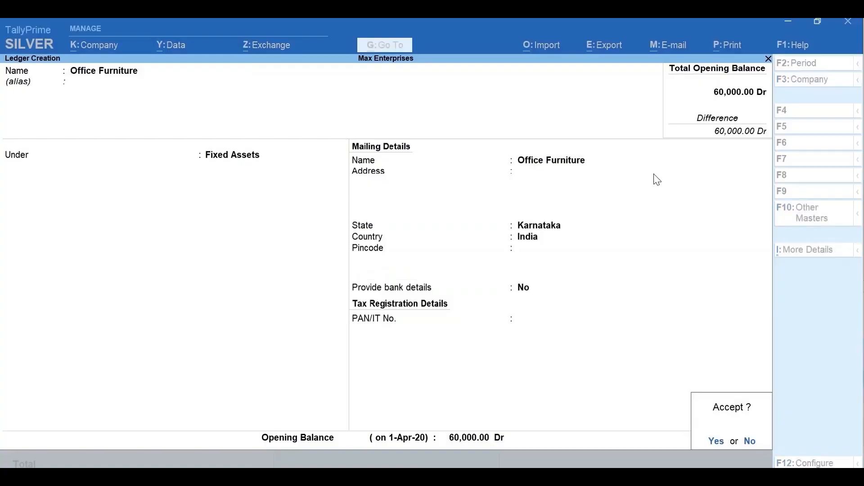
pyautogui.press('Escape')
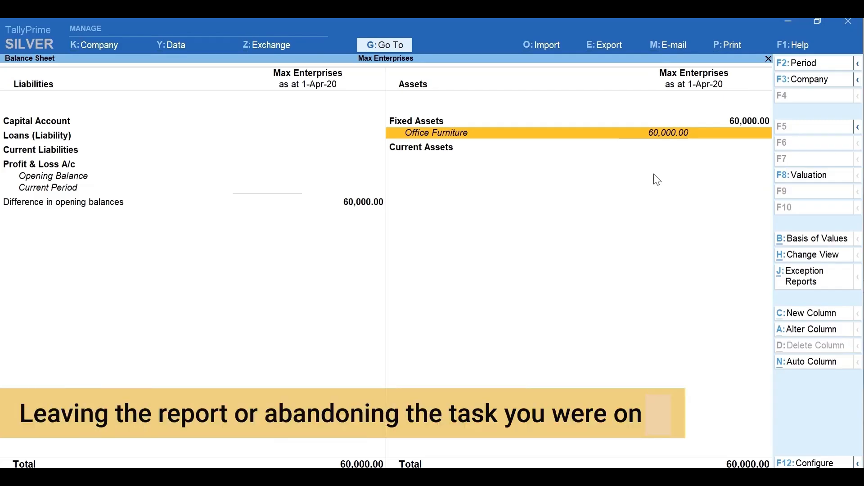
pyautogui.press('Escape')
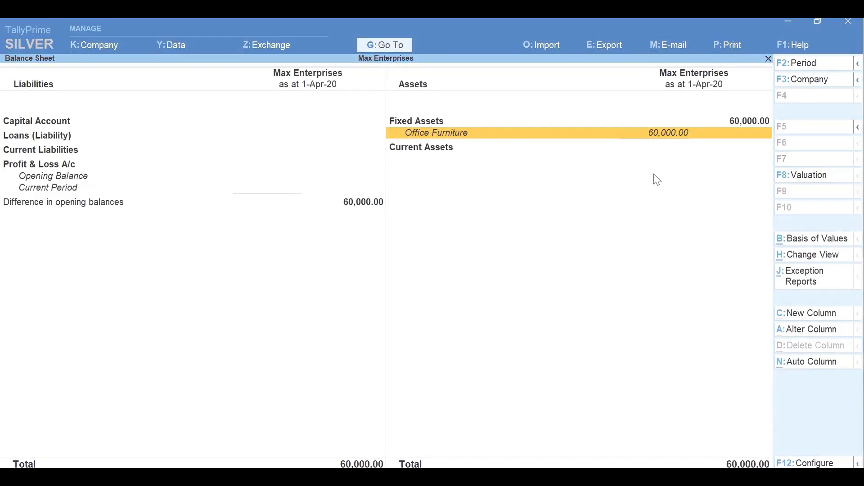